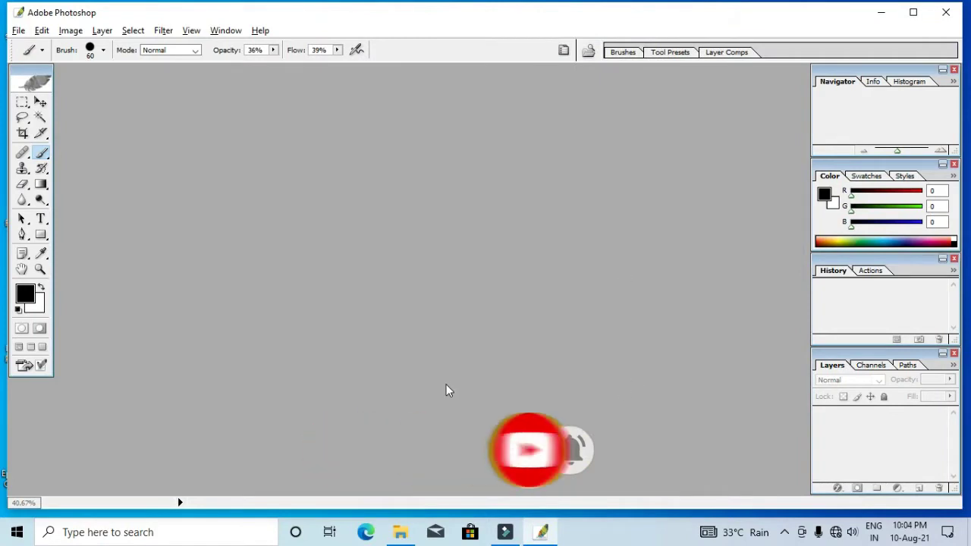
Open the portrait JPEG from This PC > Pictures in Photoshop.
left_click(18, 32)
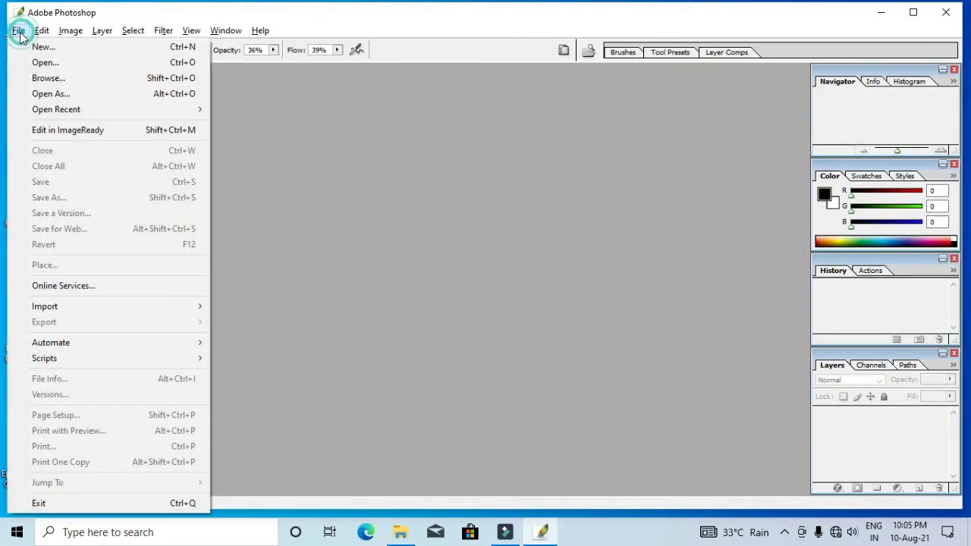
left_click(65, 64)
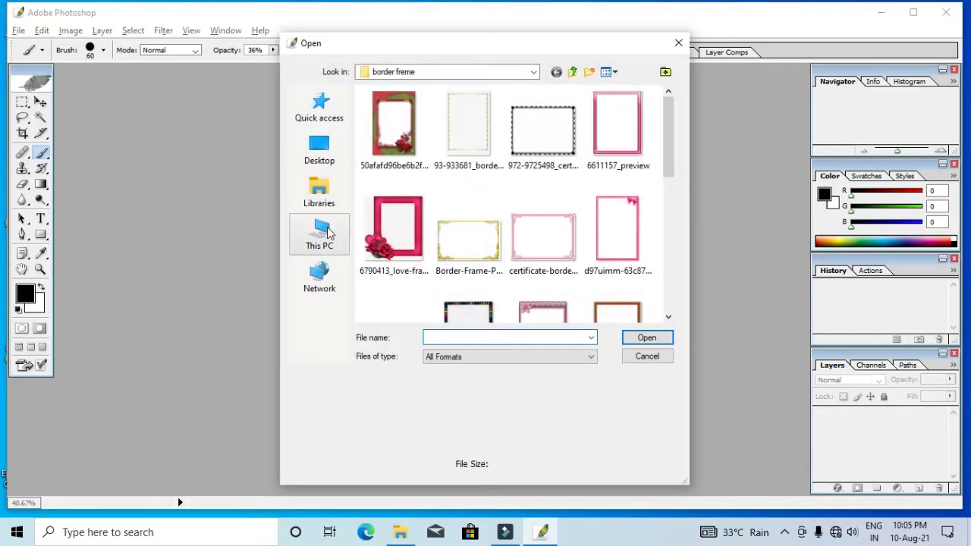
left_click(319, 232)
scroll(456, 258, "down", 3)
double_click(429, 186)
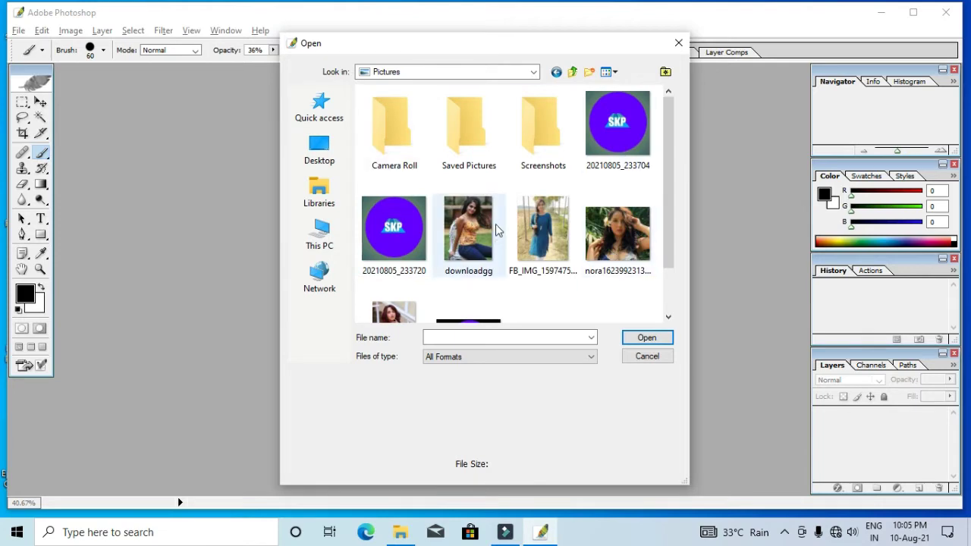
scroll(496, 224, "down", 1)
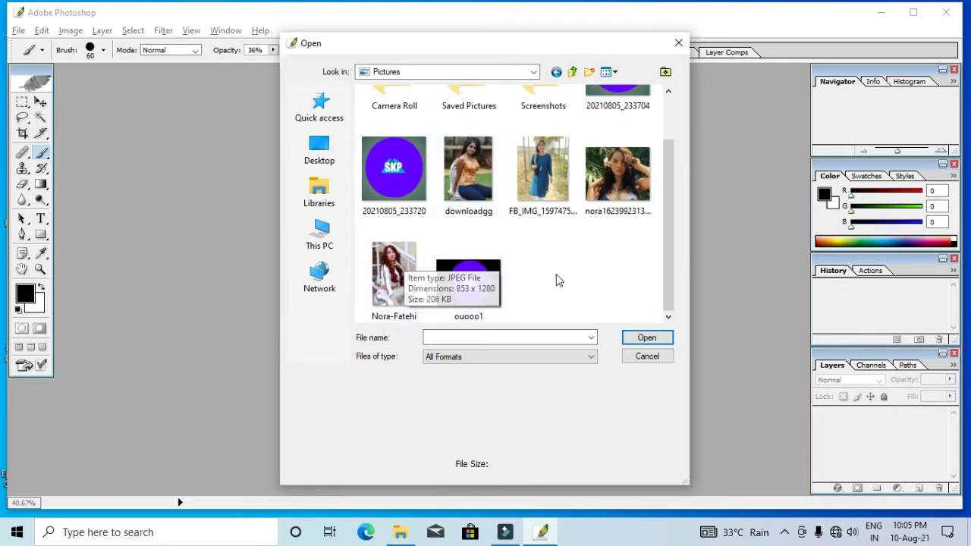
left_click(617, 174)
left_click(653, 338)
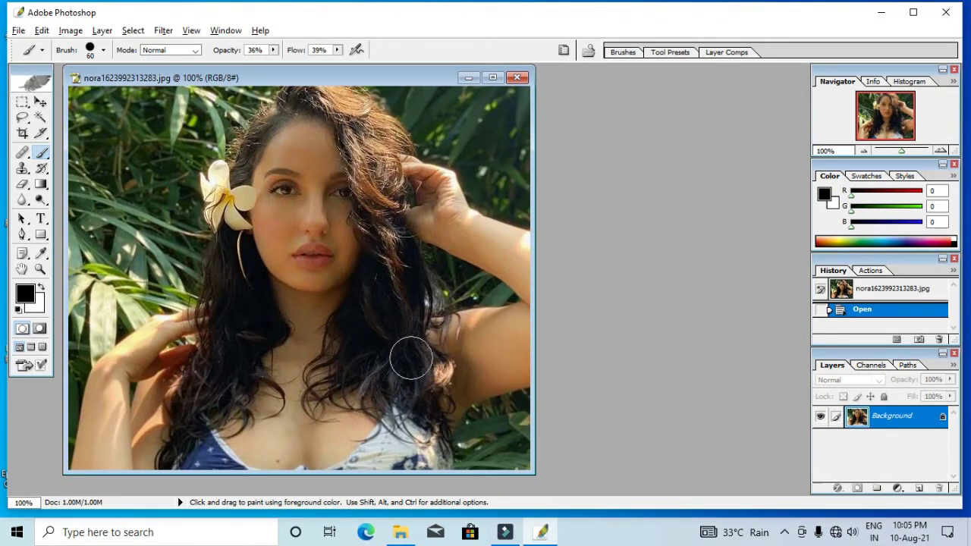
Duplicate the Background layer as 'Background copy' and switch to the Move tool.
right_click(907, 417)
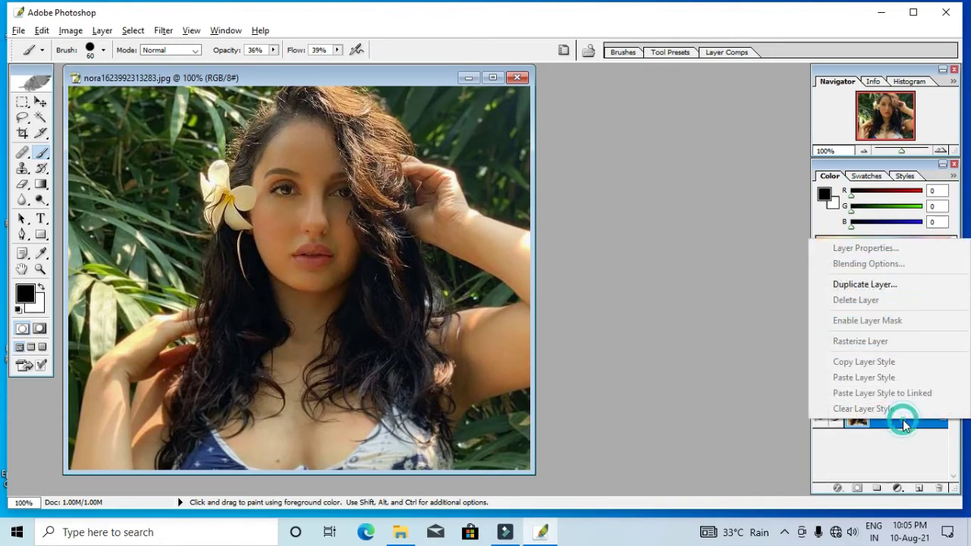
left_click(859, 286)
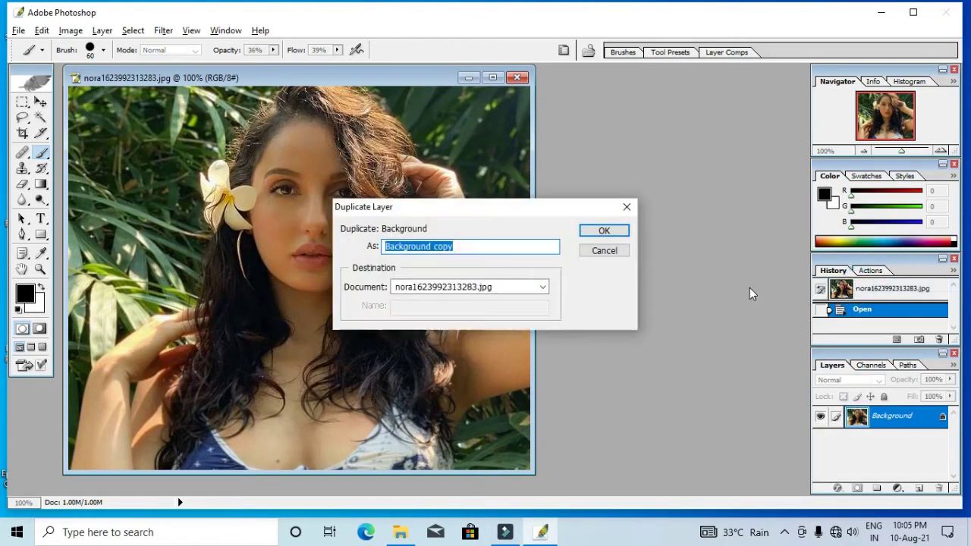
left_click(623, 231)
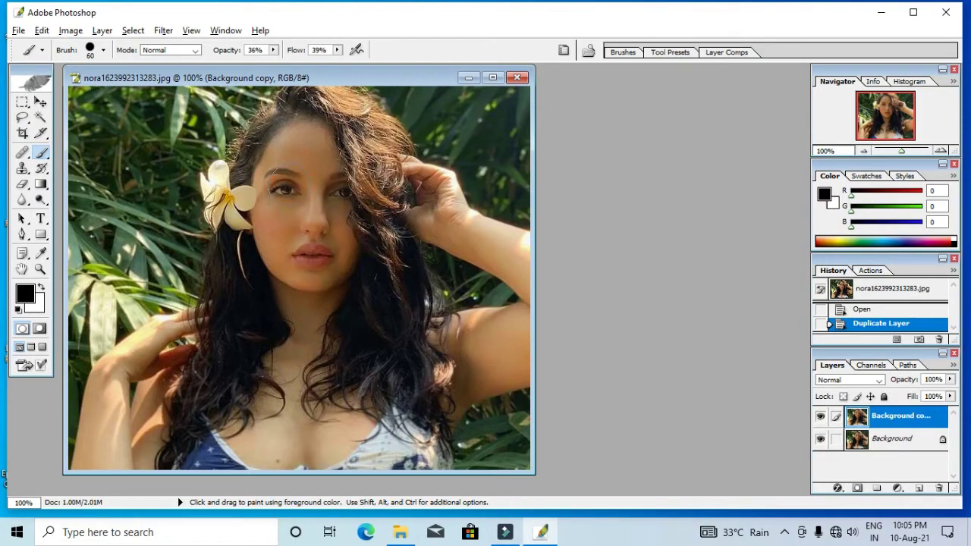
left_click(41, 102)
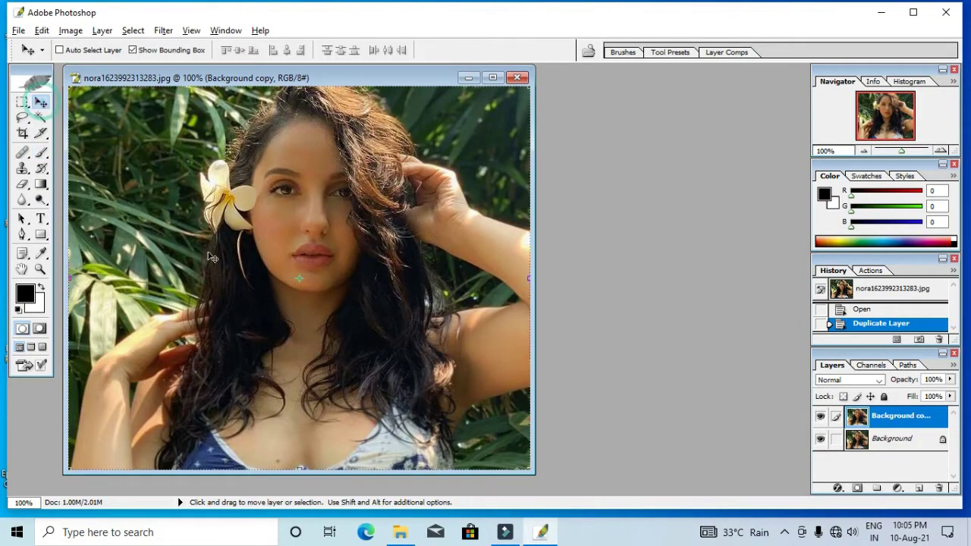
Apply a Curves adjustment lifting input 180 to output 208 on Background copy.
left_click(69, 31)
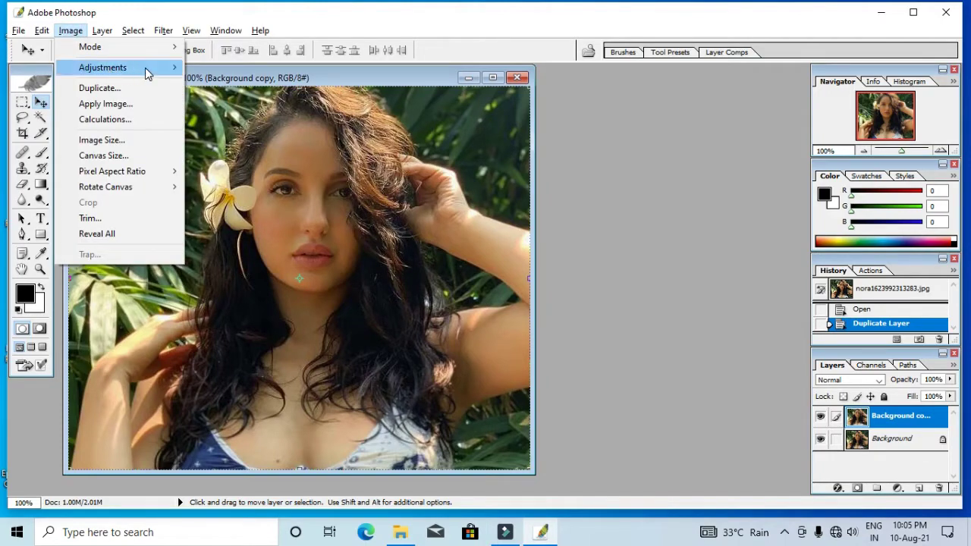
mouse_move(102, 67)
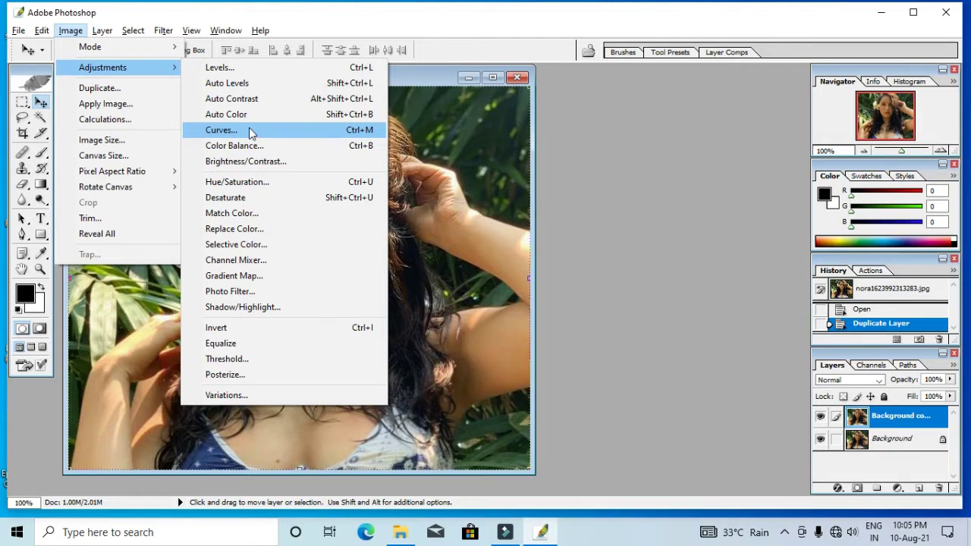
left_click(250, 132)
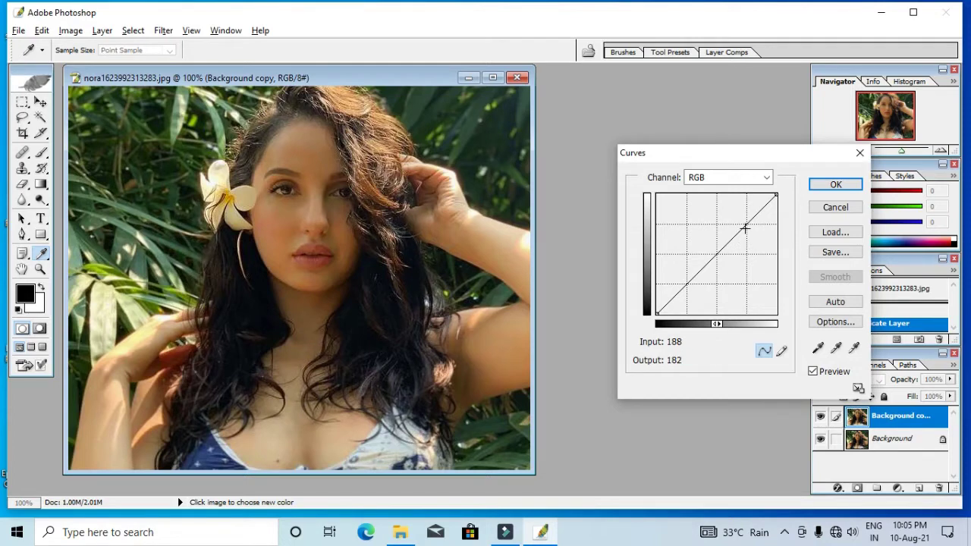
left_click_drag(746, 225, 741, 217)
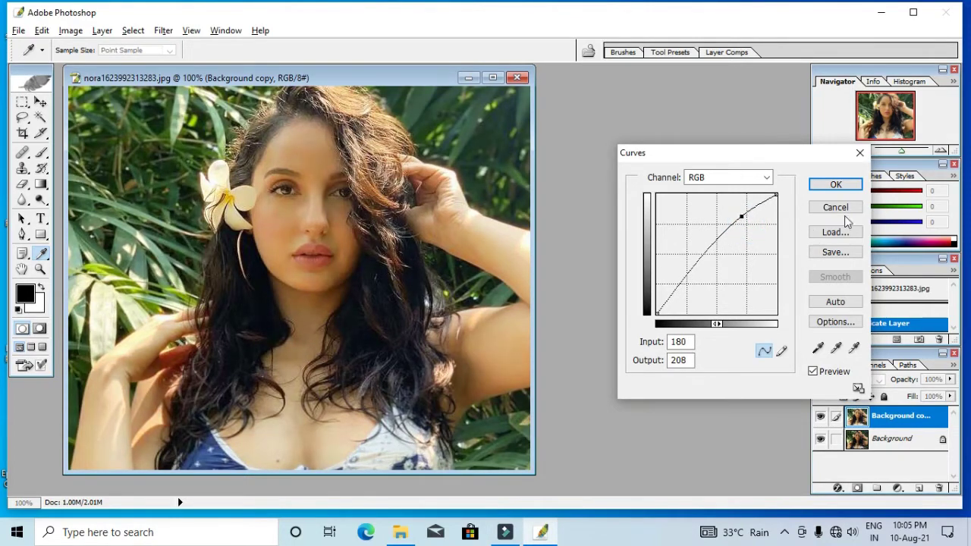
left_click(837, 185)
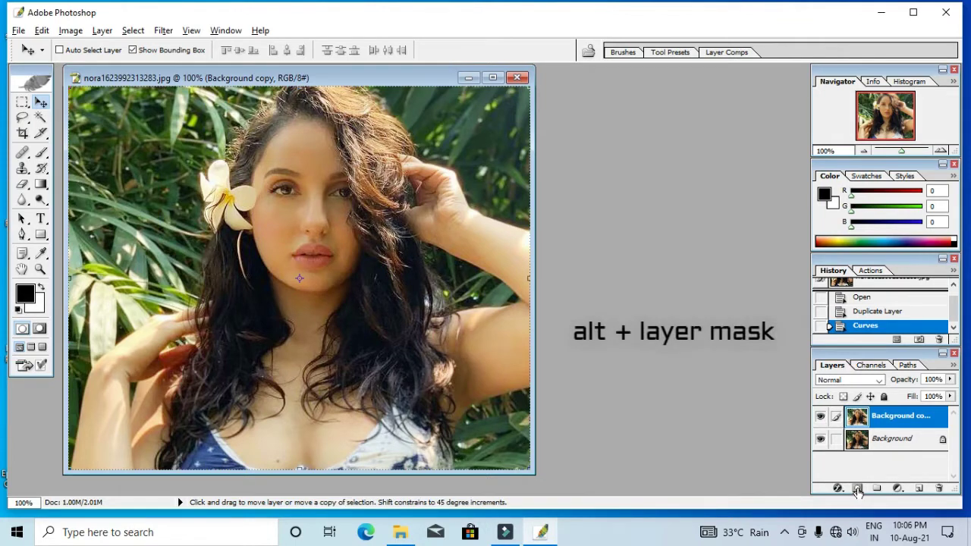
Give Background copy a black hide-all layer mask and select the Brush tool.
left_click(857, 490, "alt")
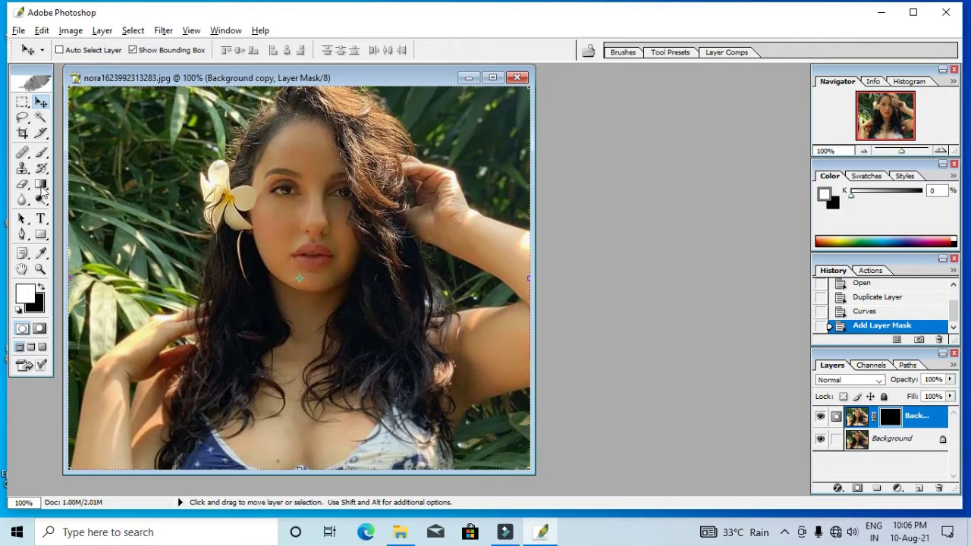
left_click(41, 153)
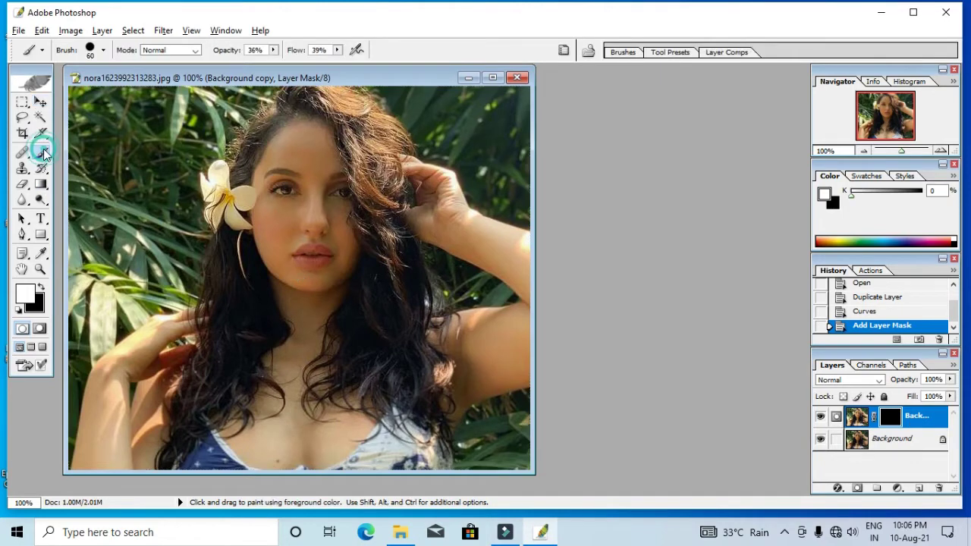
right_click(44, 154)
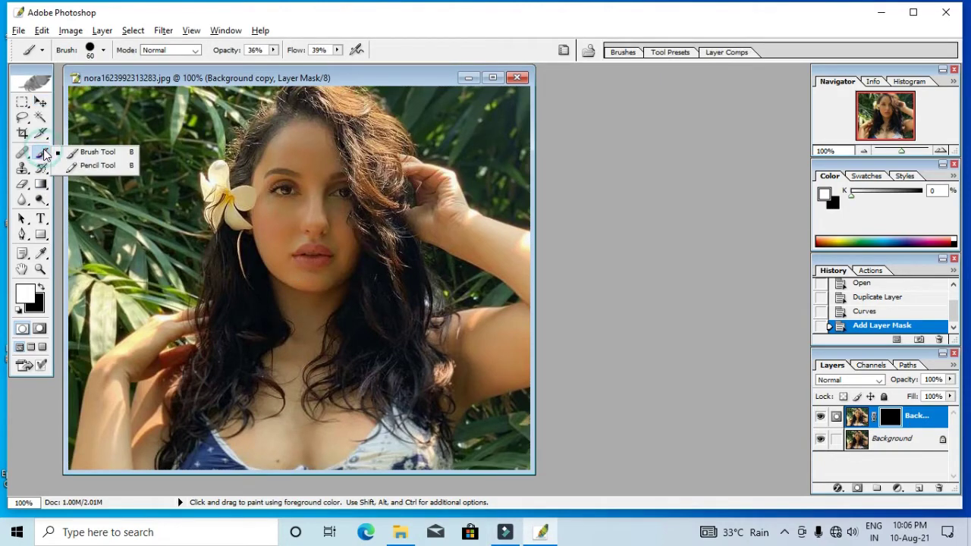
Paint white on the mask over forehead, nose and cheek, then raise brush opacity to 62%.
left_click(97, 154)
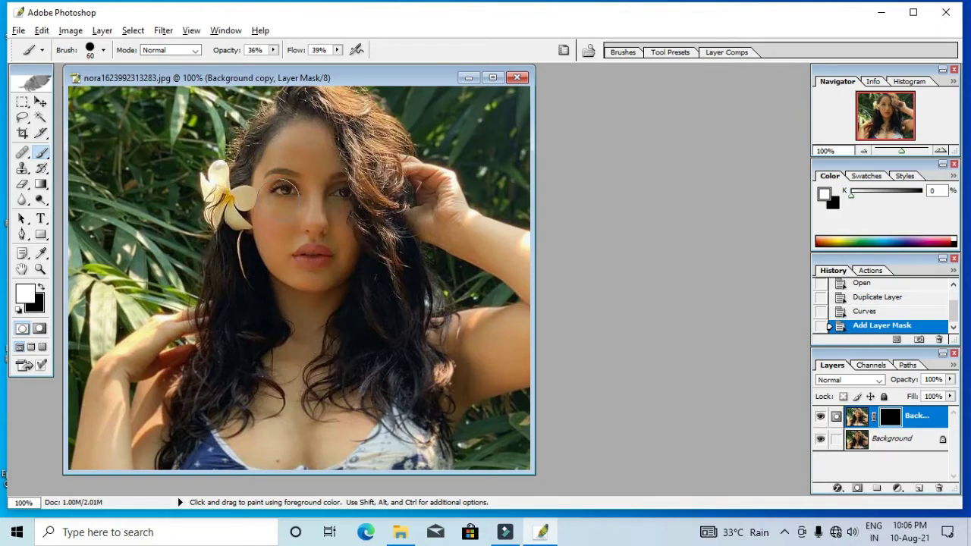
mouse_move(323, 131)
left_mouse_down()
mouse_move(299, 136)
mouse_move(331, 148)
left_mouse_up()
mouse_move(331, 210)
left_mouse_down()
mouse_move(334, 237)
mouse_move(282, 213)
left_mouse_up()
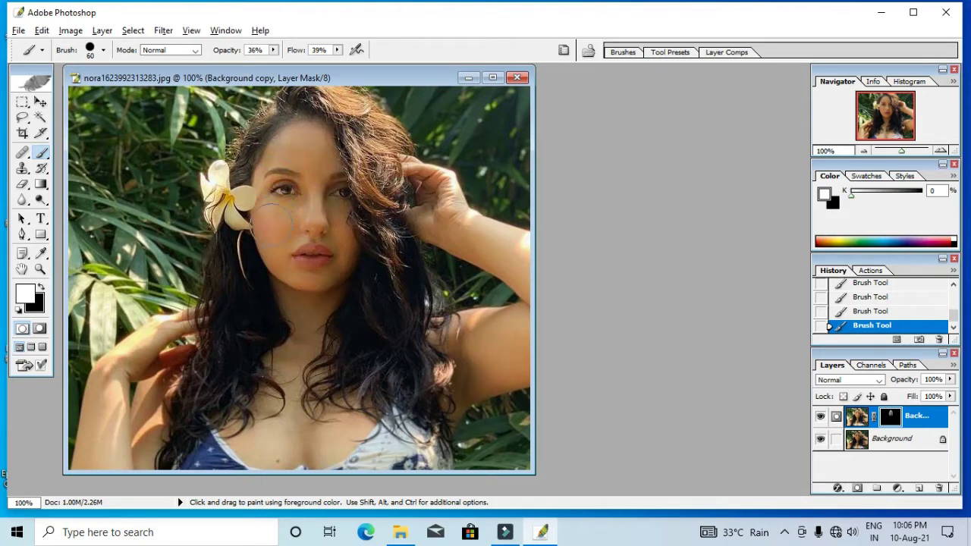
left_click_drag(275, 213, 278, 215)
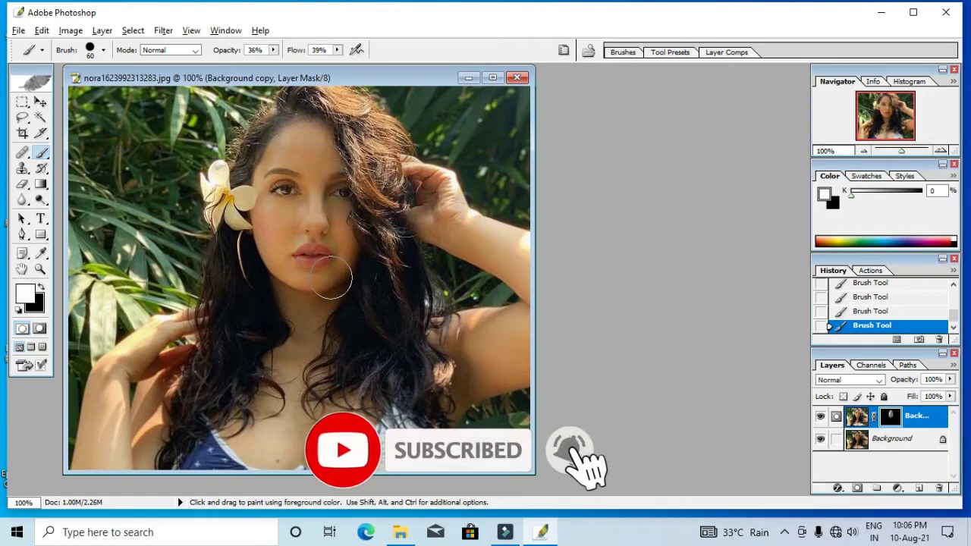
left_click_drag(299, 133, 311, 144)
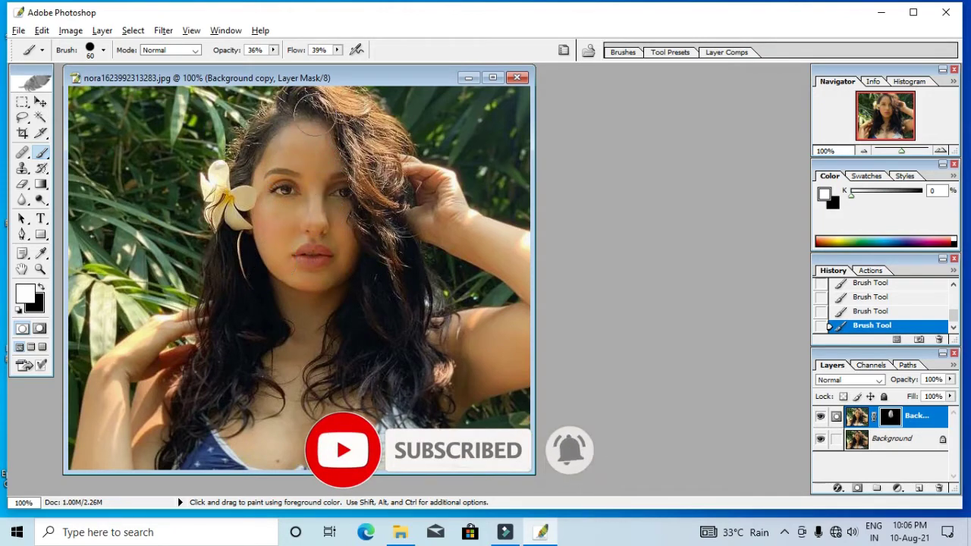
left_click(274, 51)
left_click_drag(273, 55, 355, 62)
Set brush flow to 60% and paint the mask over forehead, eyes, nose and cheeks.
left_click(339, 51)
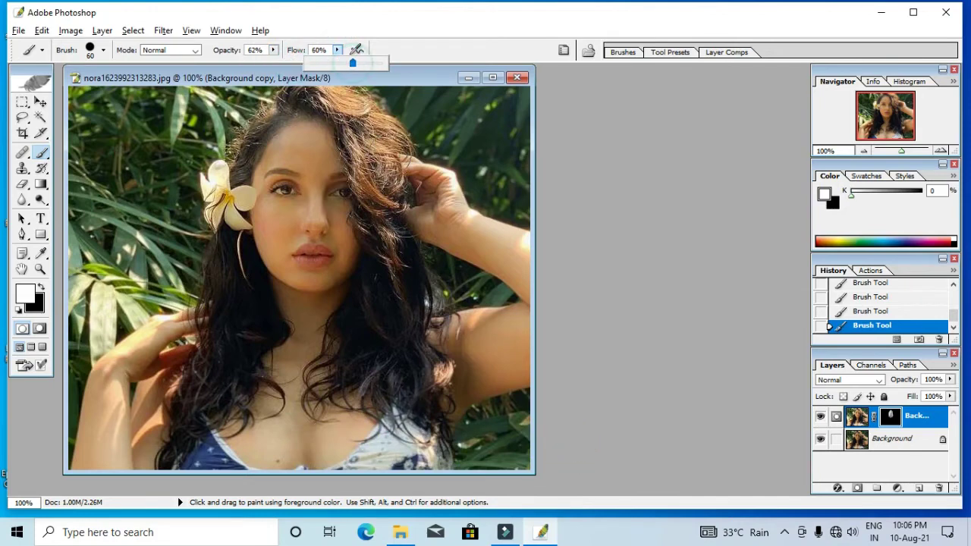
left_click(315, 141)
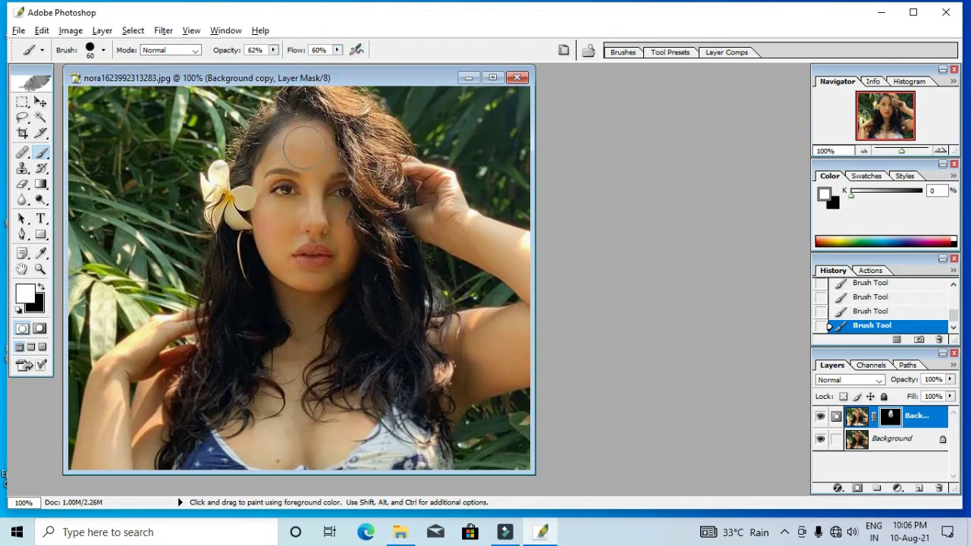
left_click_drag(306, 147, 286, 222)
mouse_move(282, 158)
left_mouse_down()
mouse_move(322, 213)
mouse_move(272, 208)
mouse_move(301, 407)
mouse_move(297, 449)
mouse_move(256, 422)
mouse_move(356, 431)
mouse_move(307, 370)
left_mouse_up()
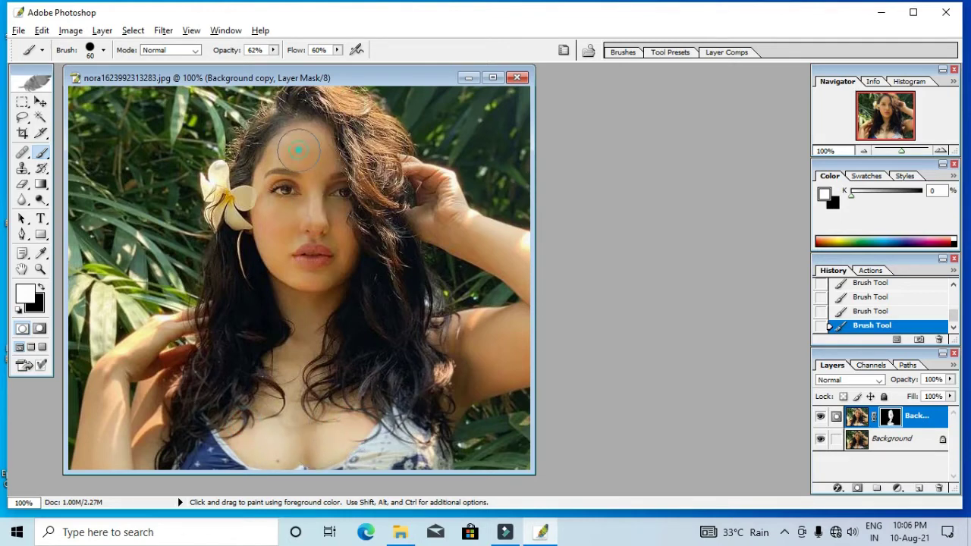
mouse_move(298, 150)
left_mouse_down()
mouse_move(262, 212)
mouse_move(291, 258)
mouse_move(343, 203)
mouse_move(338, 276)
mouse_move(305, 301)
mouse_move(334, 303)
left_mouse_up()
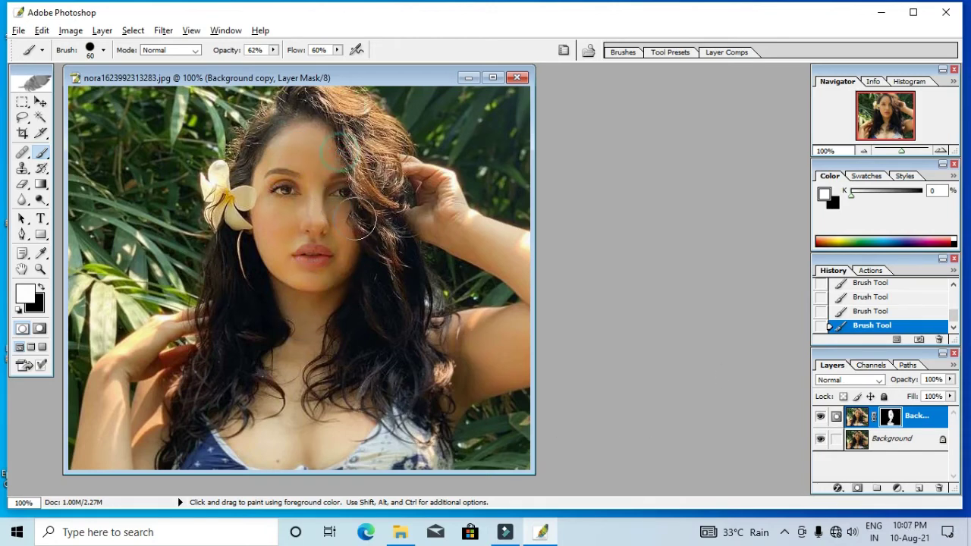
left_click_drag(327, 193, 292, 173)
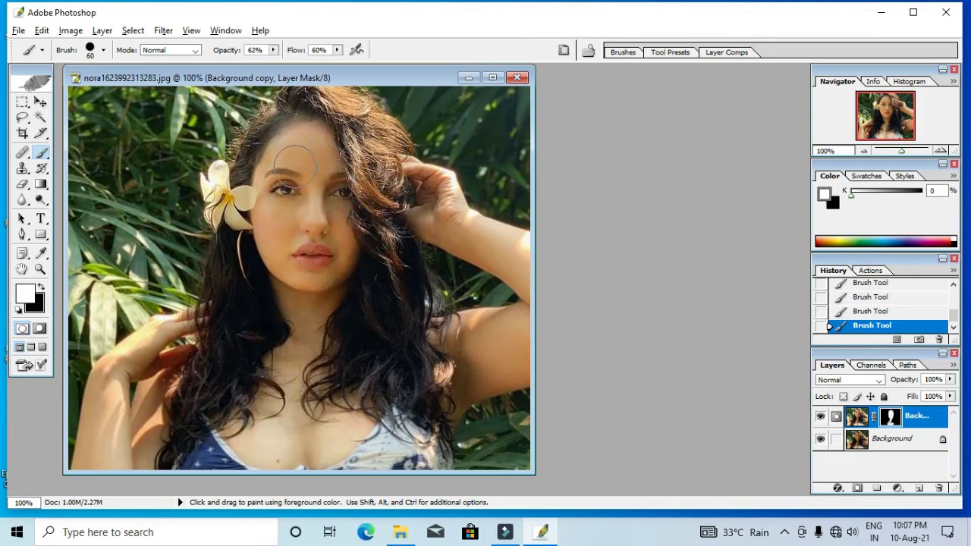
left_click_drag(296, 163, 299, 138)
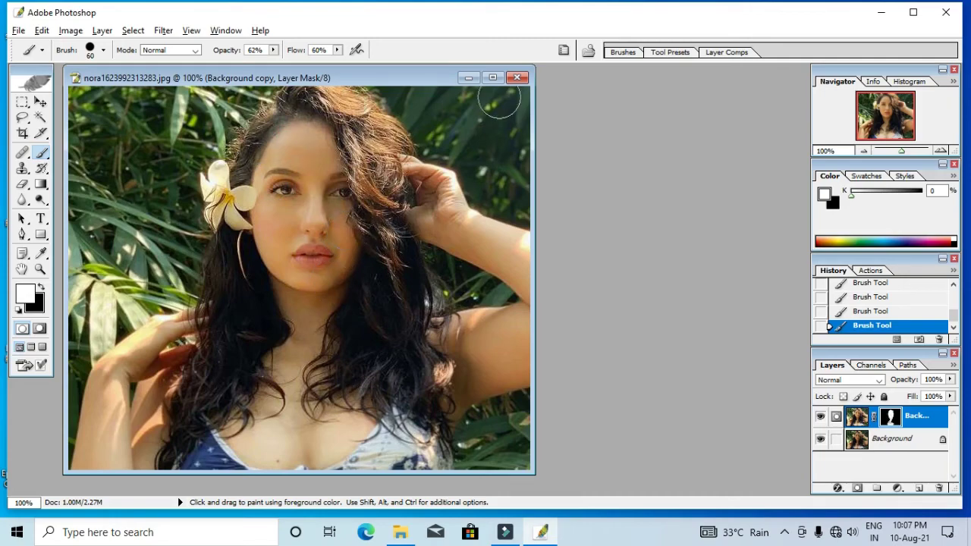
Restore the document to a floating window and switch to the Move tool.
left_click(493, 78)
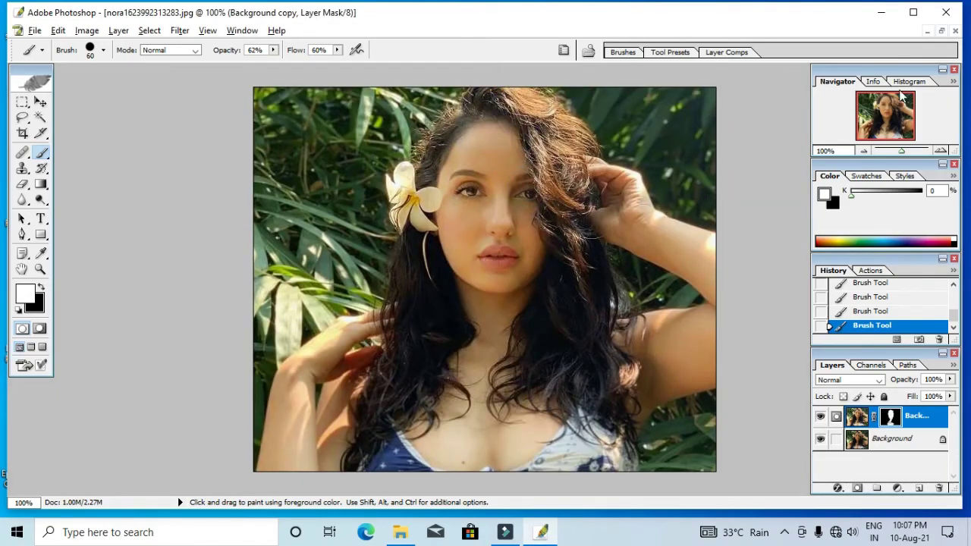
left_click(942, 31)
key("v")
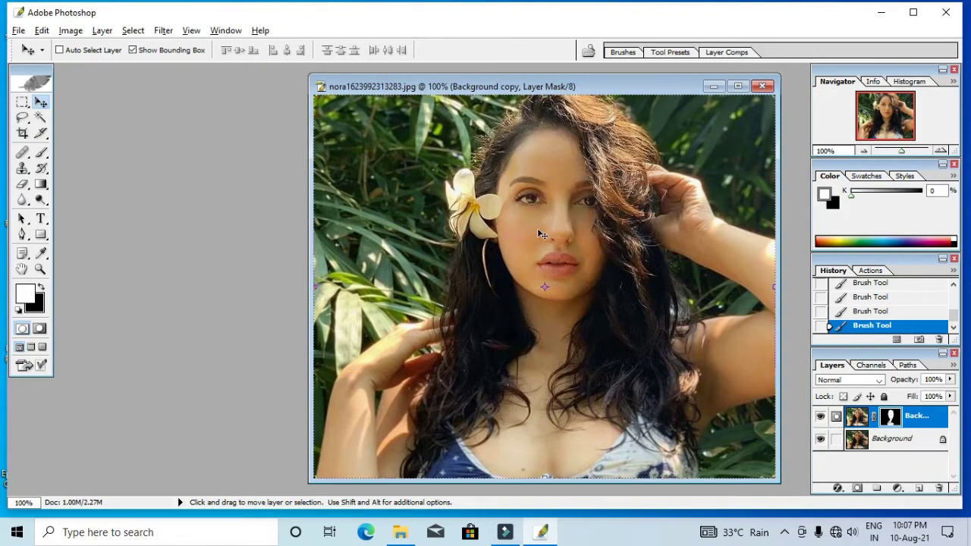
left_click(18, 30)
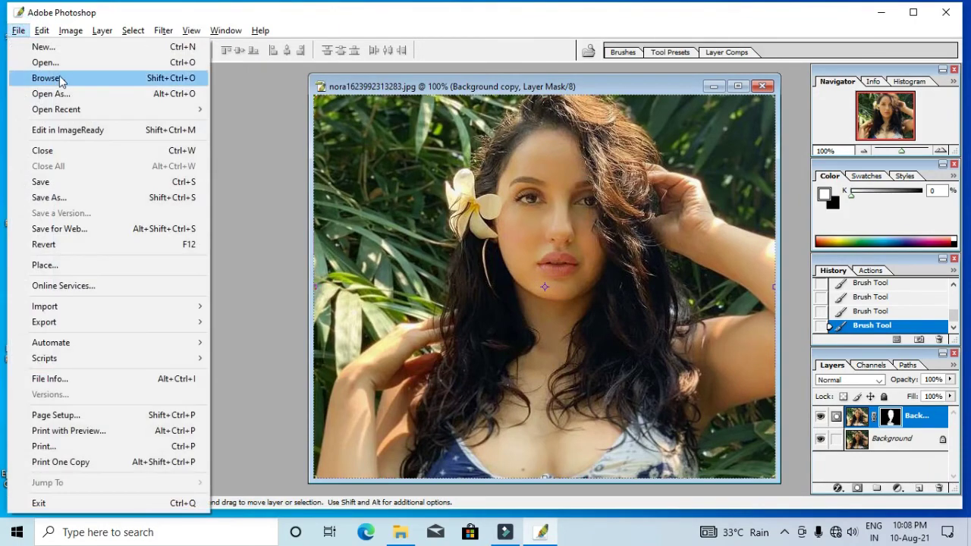
Save the portrait as a JPEG copy in Pictures at quality 8 (High).
left_click(66, 200)
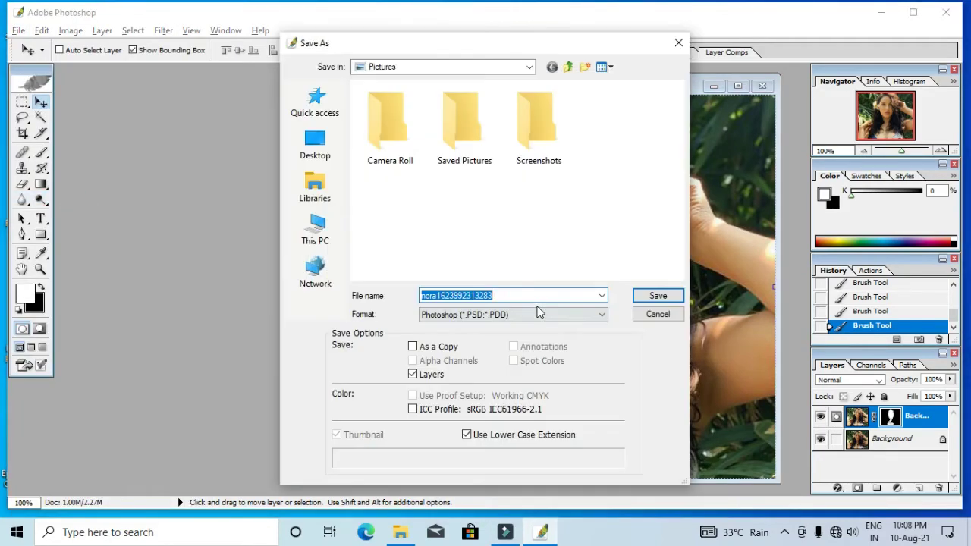
left_click(524, 315)
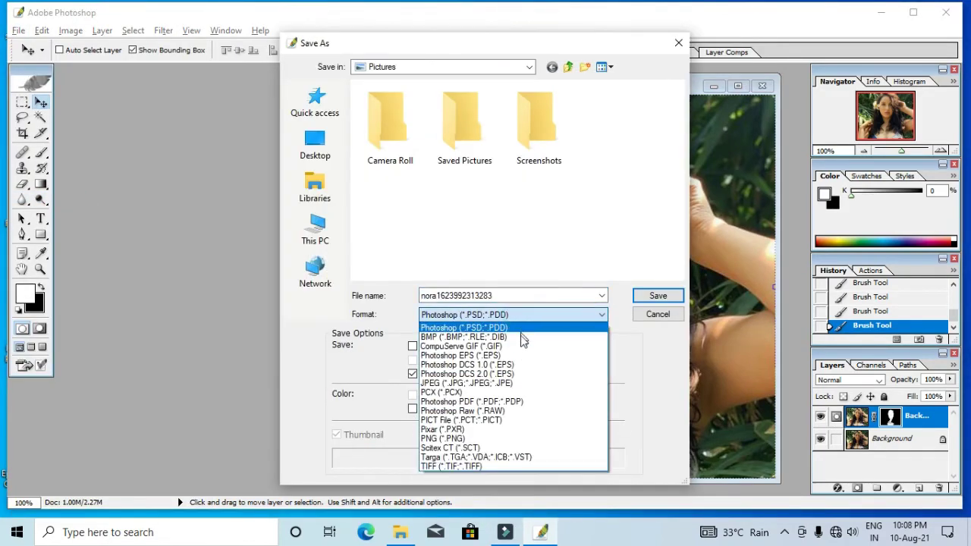
left_click(497, 384)
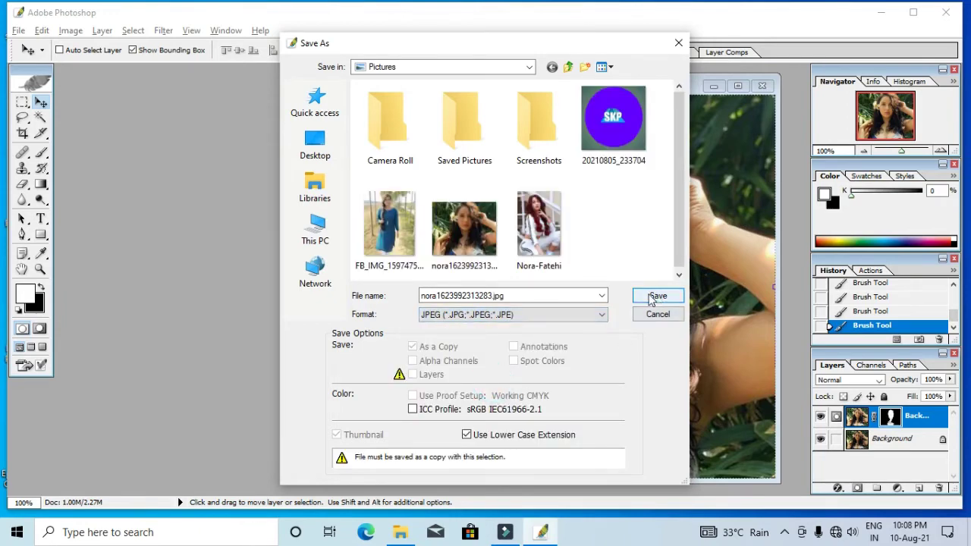
double_click(485, 295)
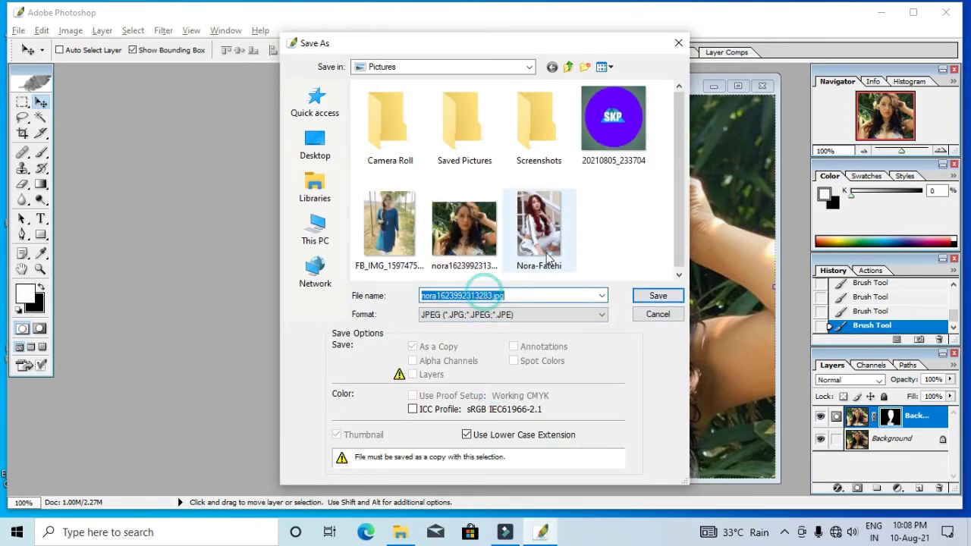
left_click(480, 295)
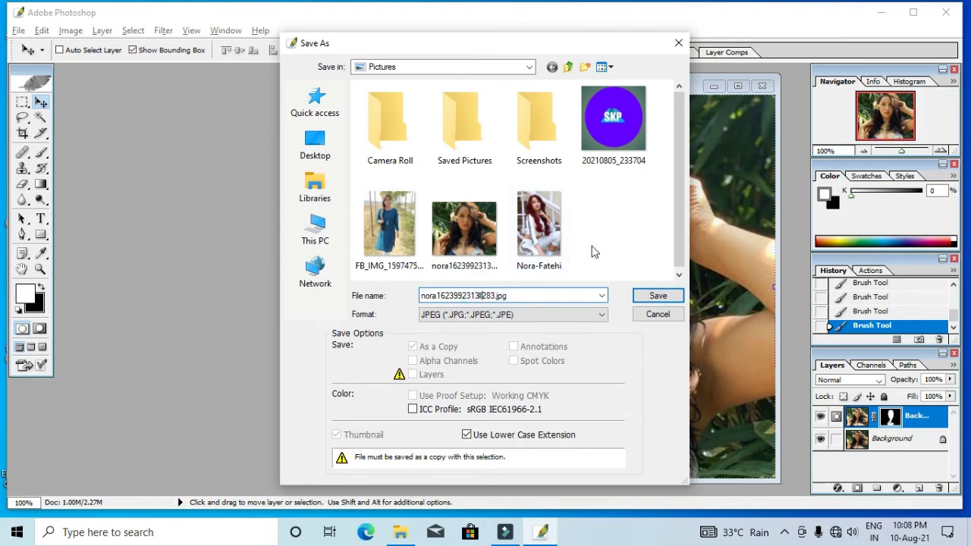
key("Return")
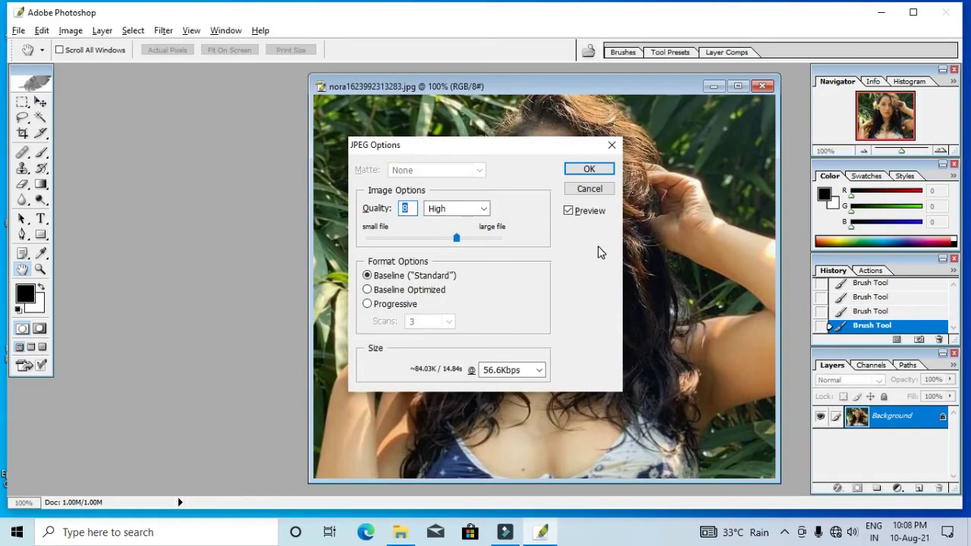
left_click(600, 171)
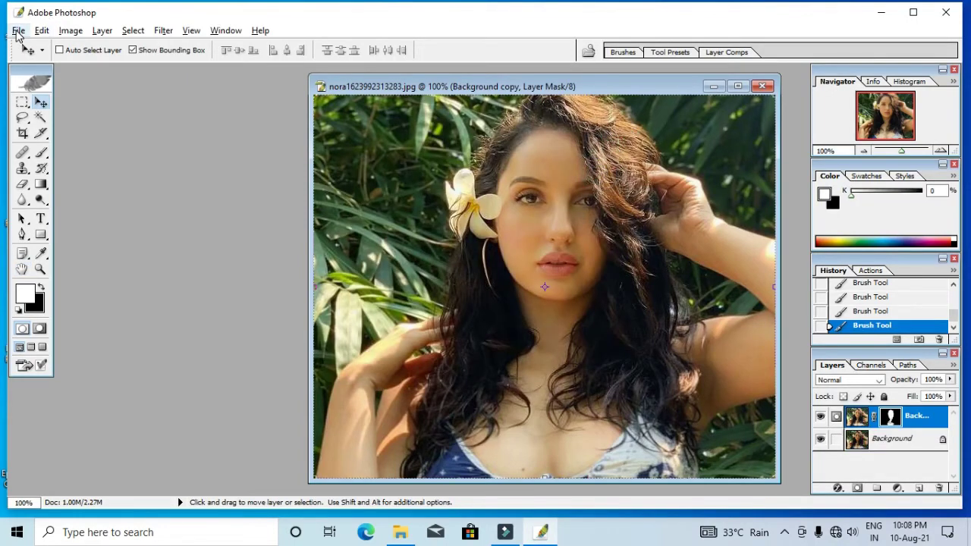
Close the layered portrait document without saving changes.
left_click(18, 30)
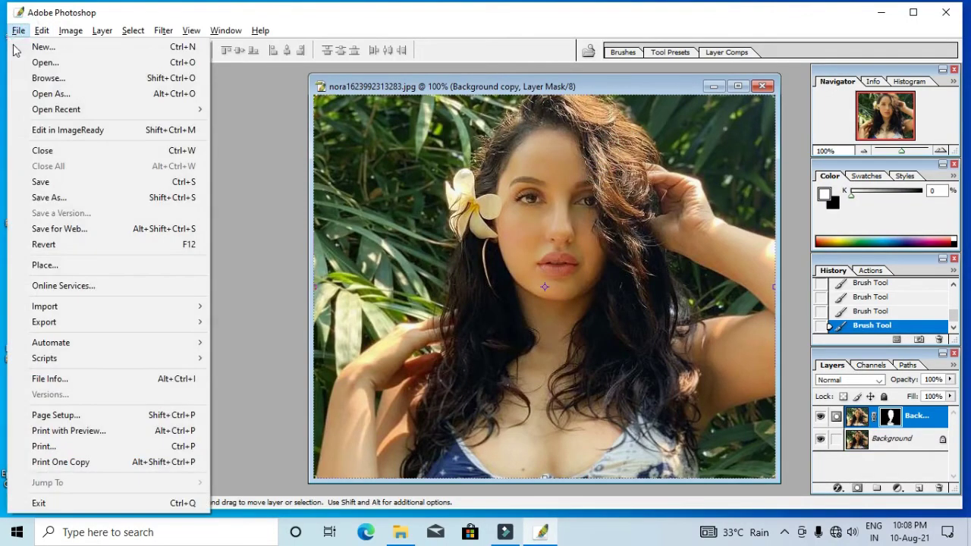
left_click(764, 86)
left_click(494, 217)
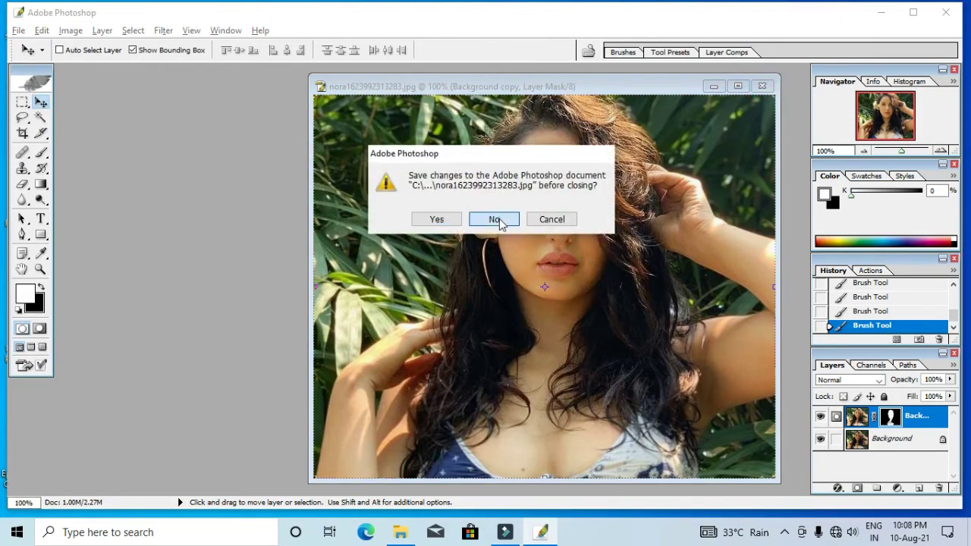
Reopen the saved JPEG copy and move its window to the left.
left_click(19, 30)
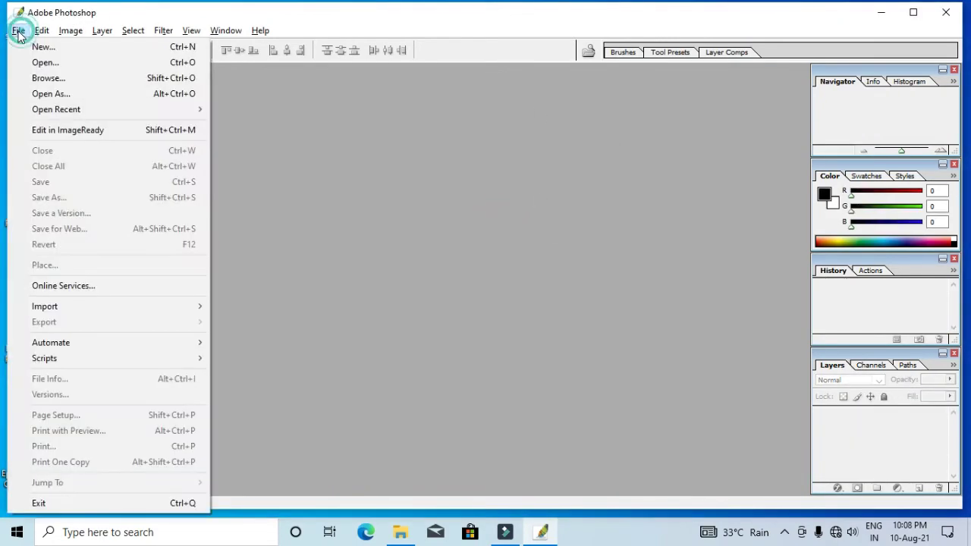
left_click(52, 64)
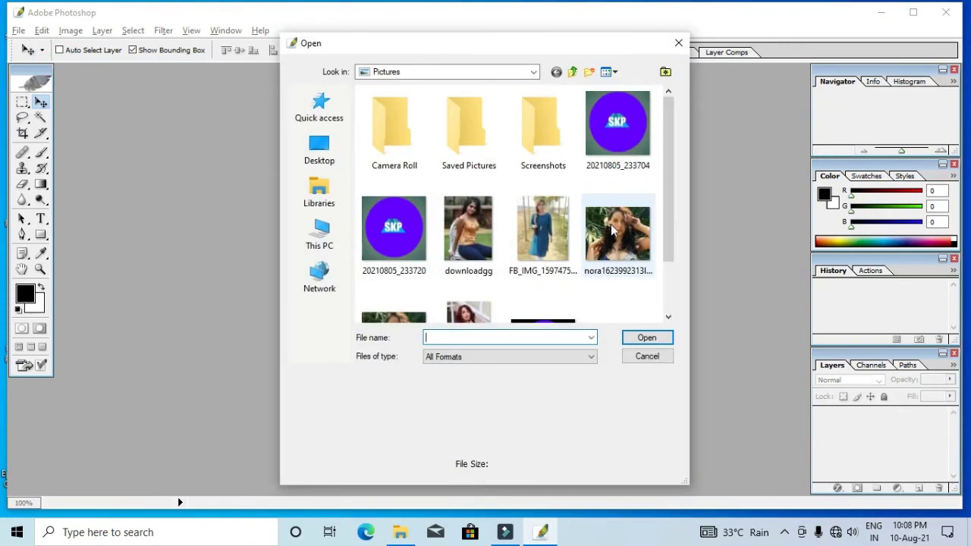
scroll(612, 229, "down", 1)
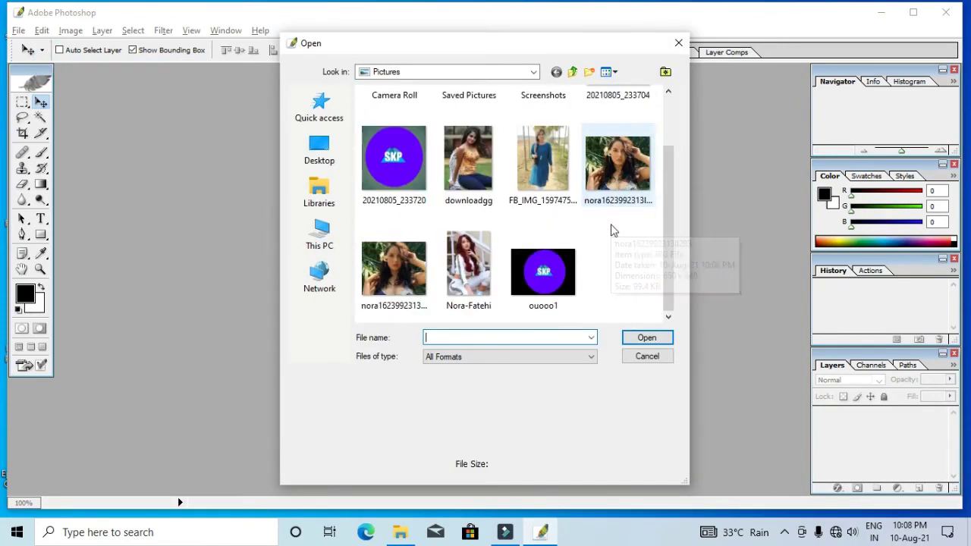
left_click(616, 167)
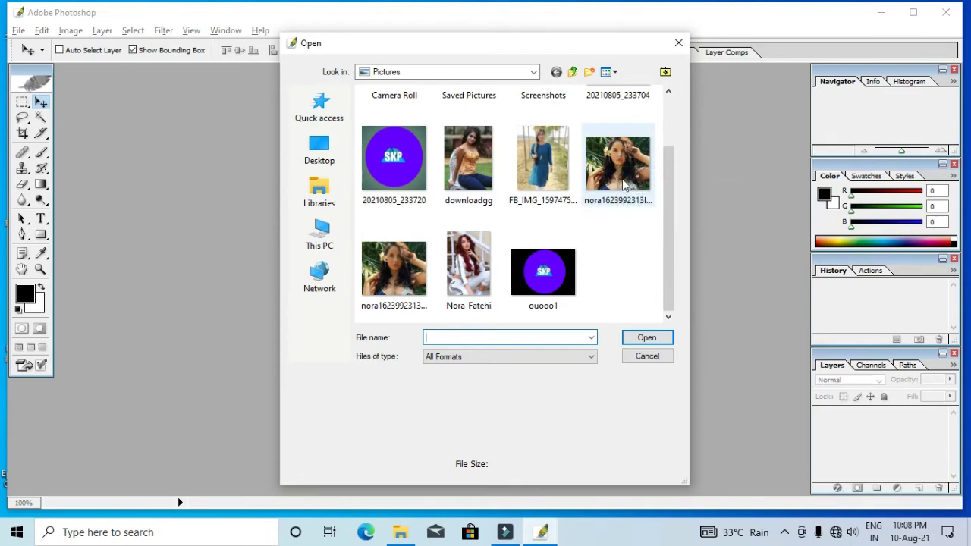
left_click(657, 338)
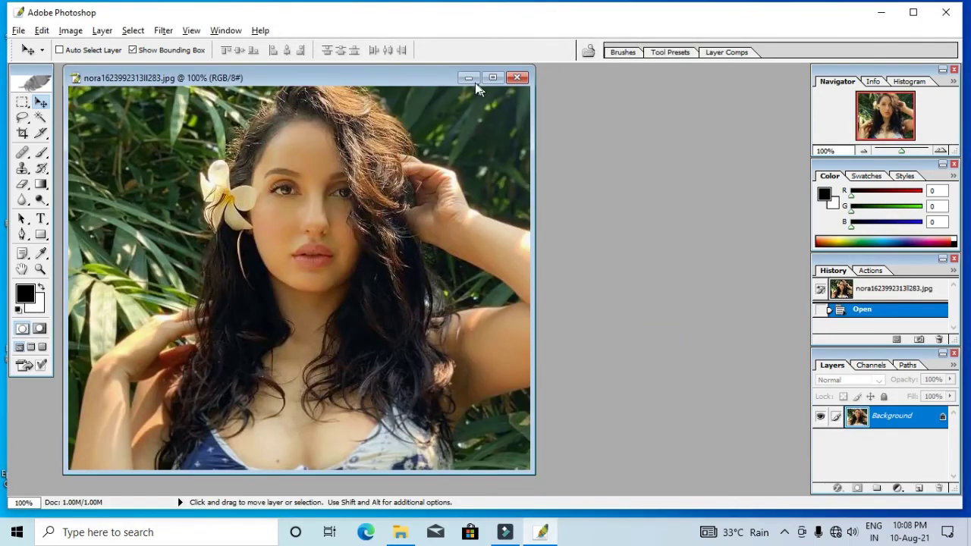
left_click_drag(421, 75, 306, 77)
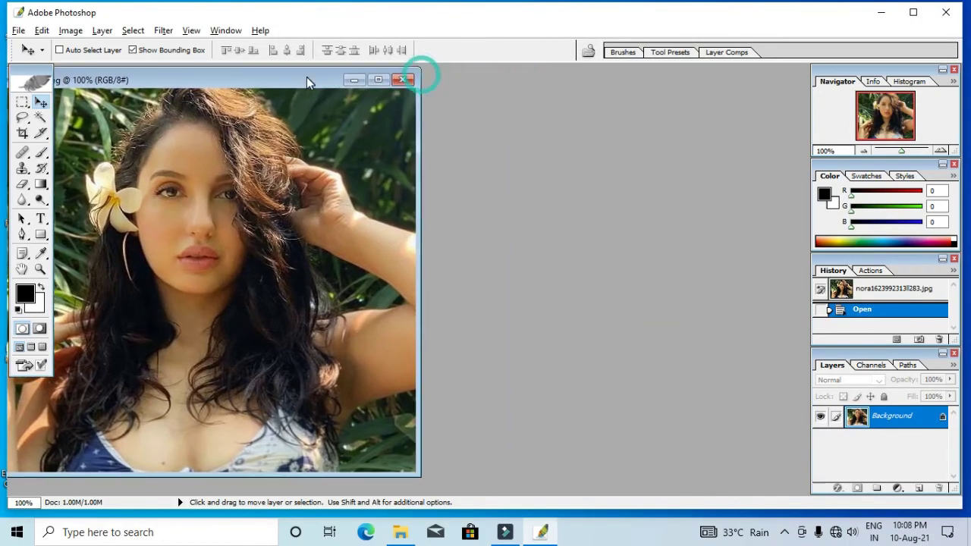
Open the original nora photo beside the smoothed JPEG to compare, then close it.
left_click(18, 30)
left_click(46, 63)
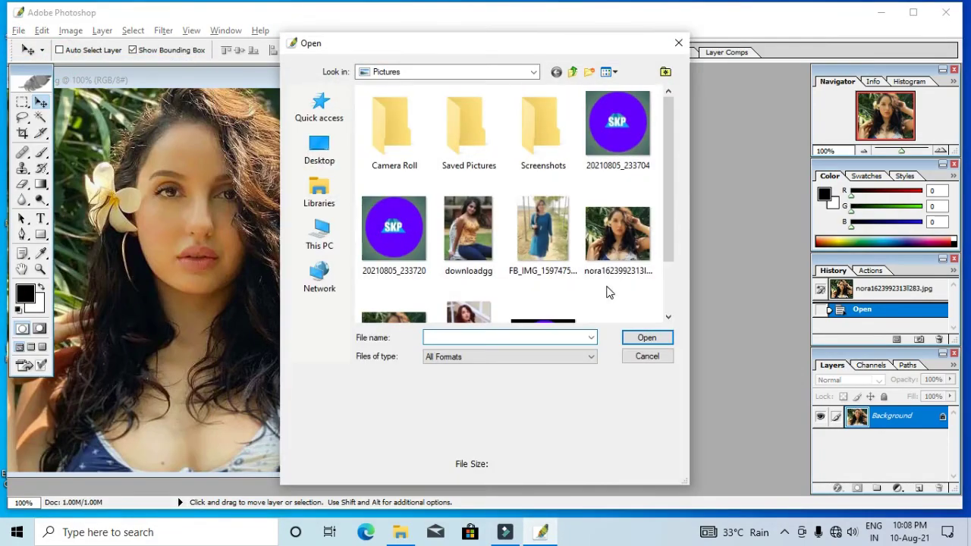
left_click(394, 269)
left_click(642, 338)
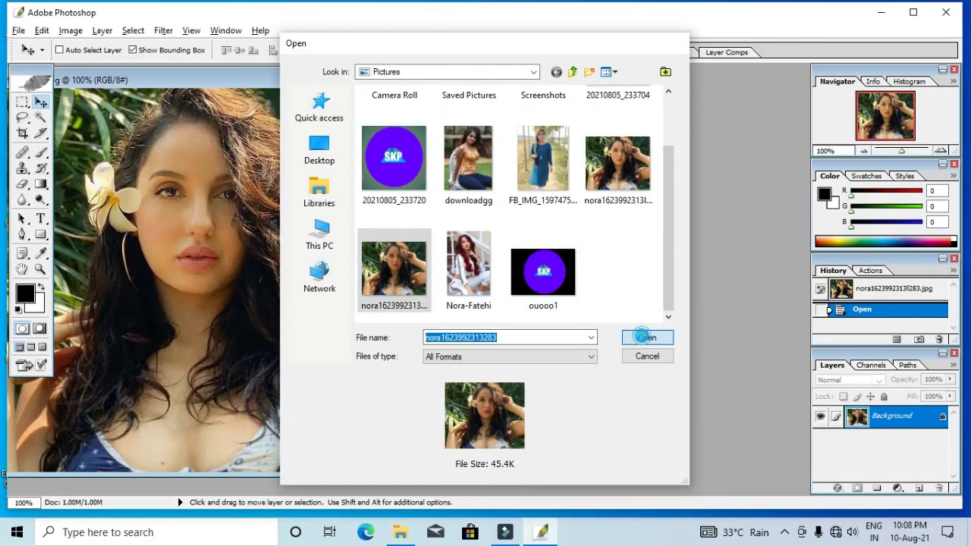
left_click_drag(311, 84, 596, 83)
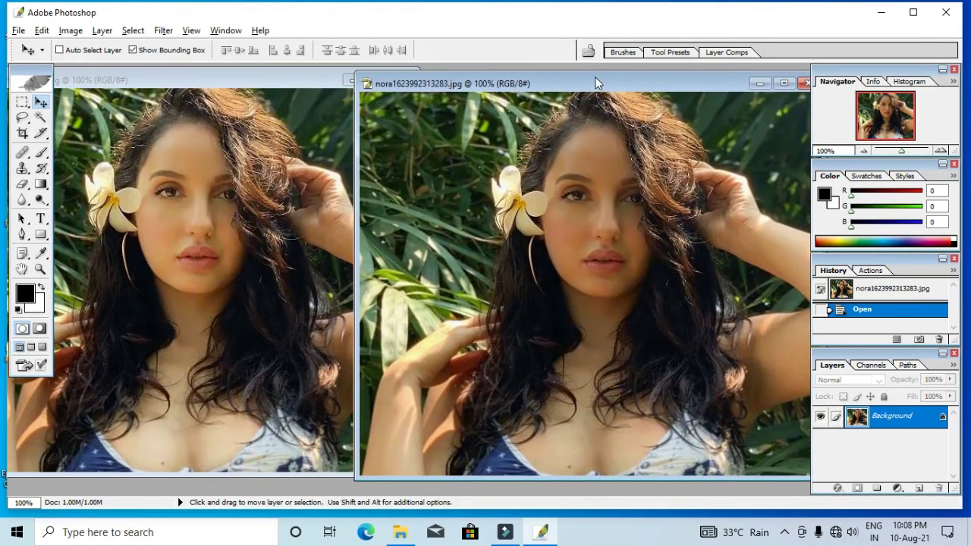
left_click_drag(596, 77, 593, 74)
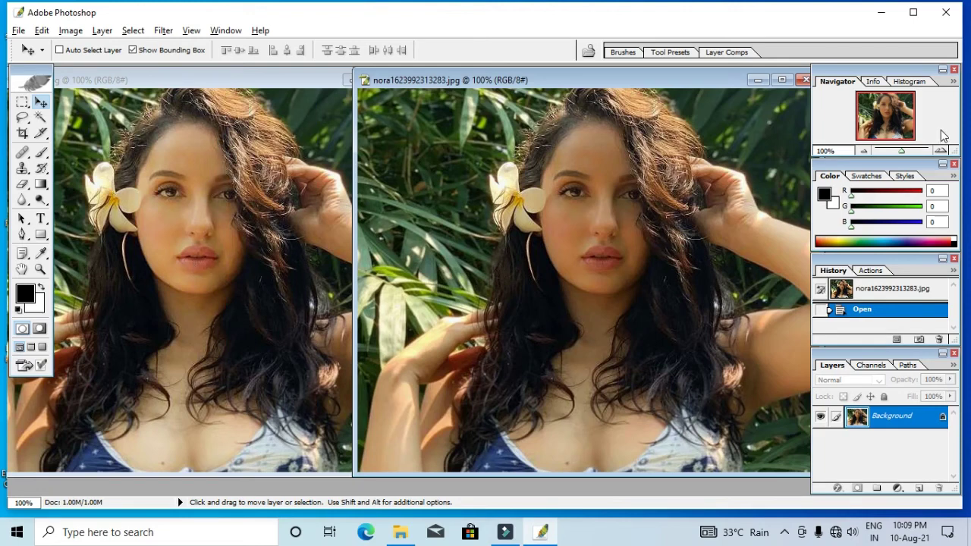
left_click(805, 80)
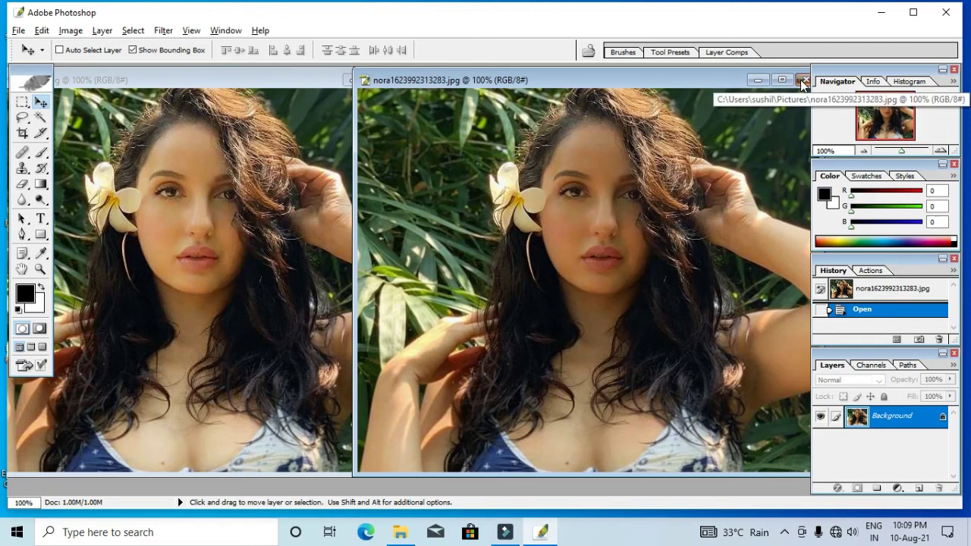
Close the smoothed JPEG, quit Photoshop, and refresh the Windows desktop.
left_click(402, 80)
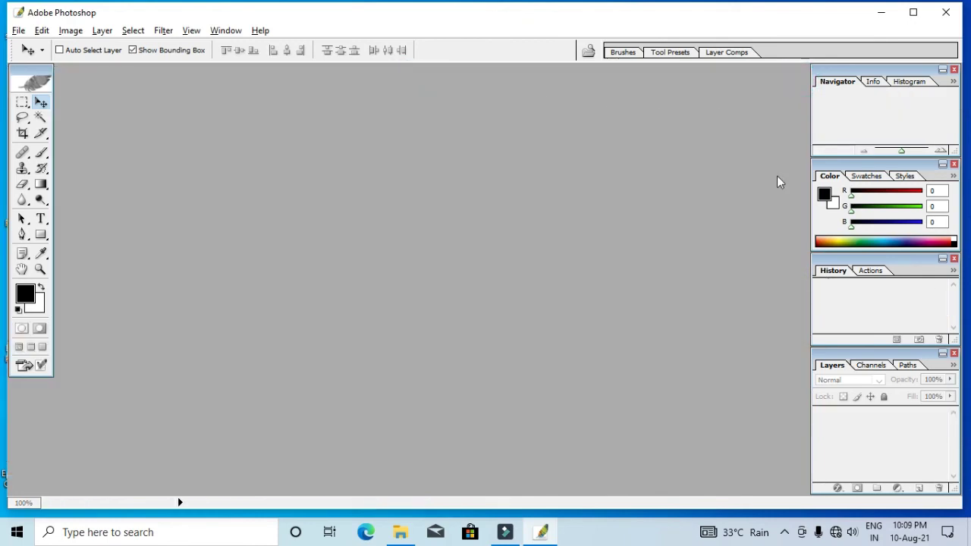
left_click(946, 12)
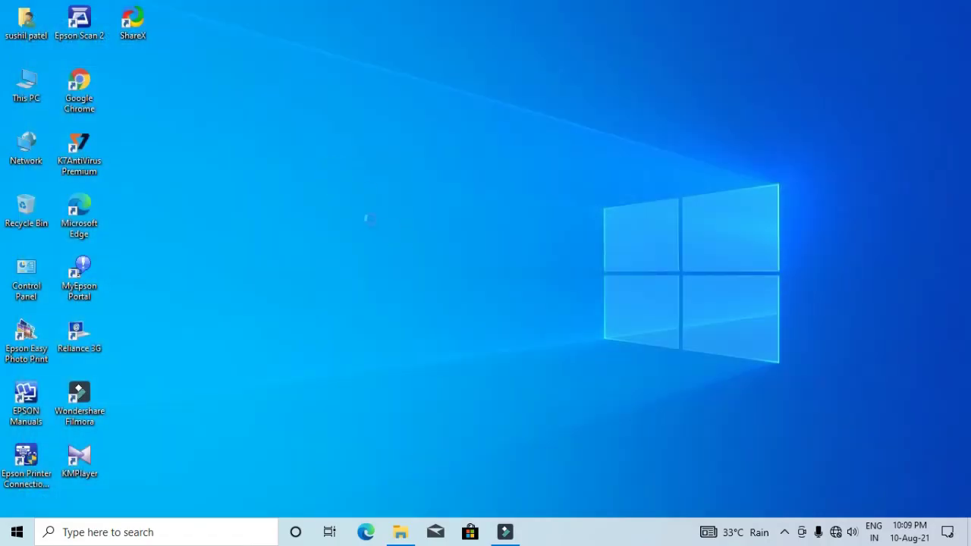
right_click(368, 220)
left_click(378, 219)
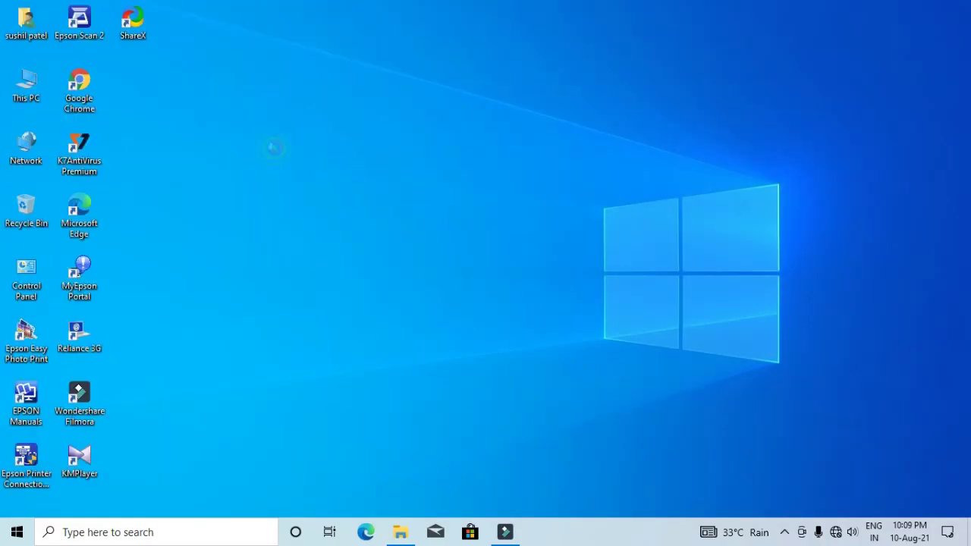